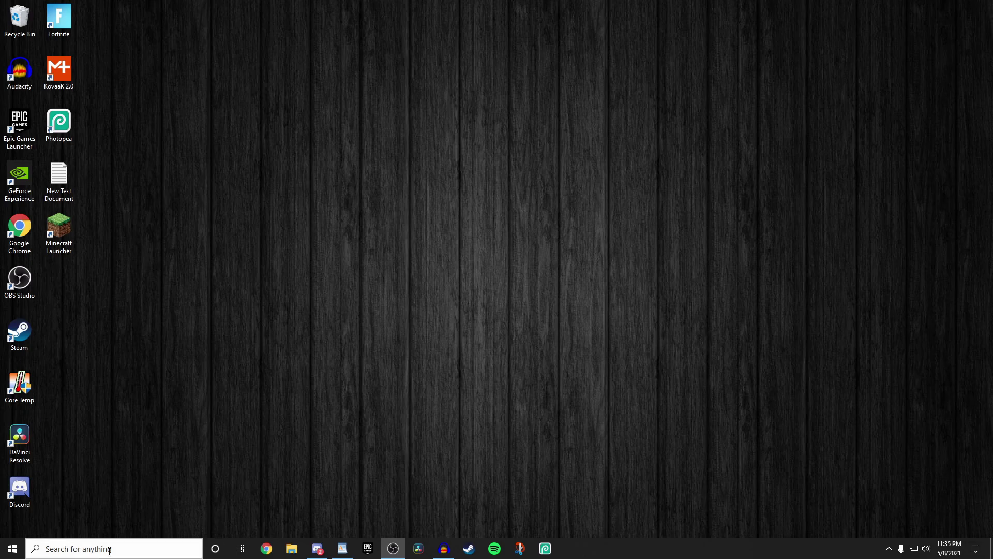
Step: Search Windows for 'Nvdi' and launch the NVIDIA Control Panel from the results
click(144, 550)
text(Nv)
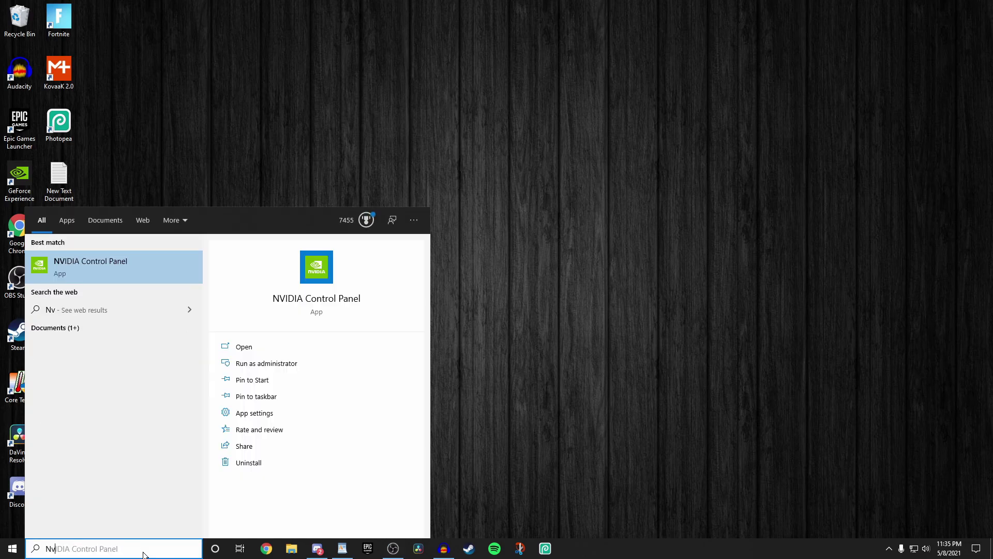
text(di)
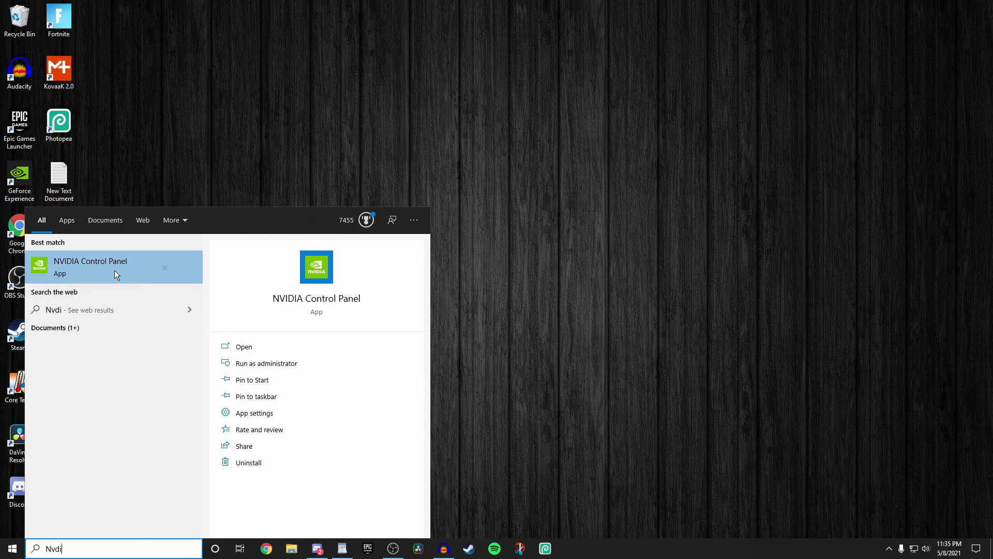
click(98, 266)
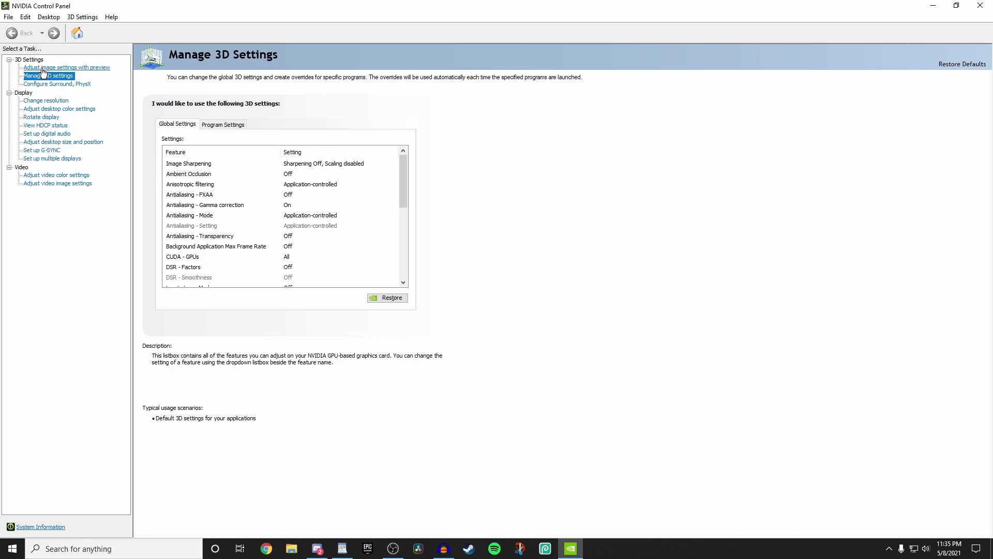
click(94, 70)
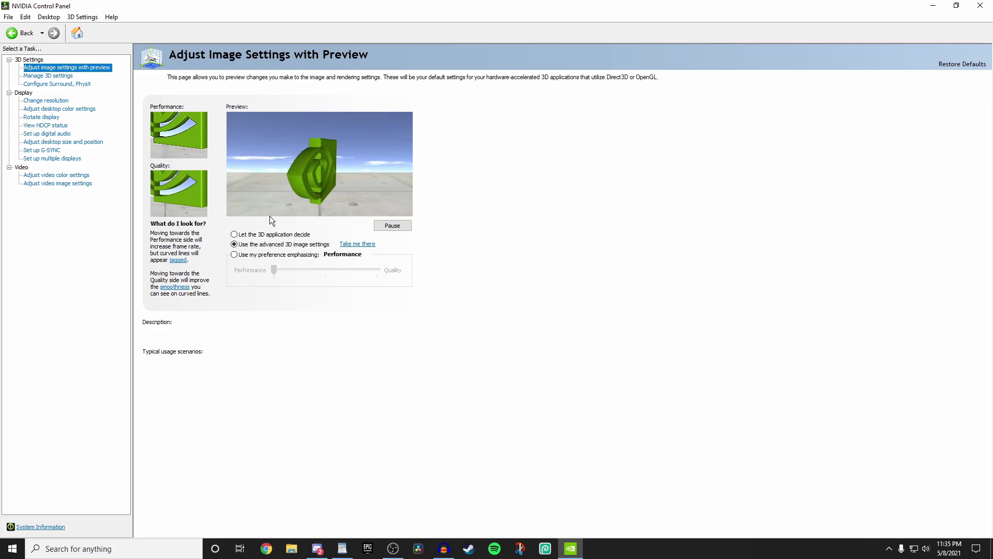
mouse_move(239, 256)
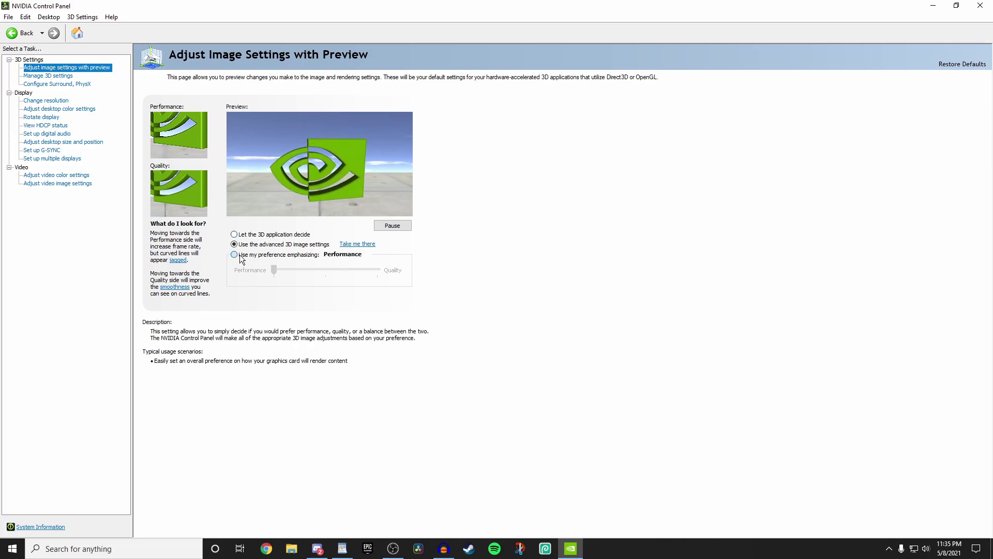
click(240, 257)
drag(275, 269, 377, 270)
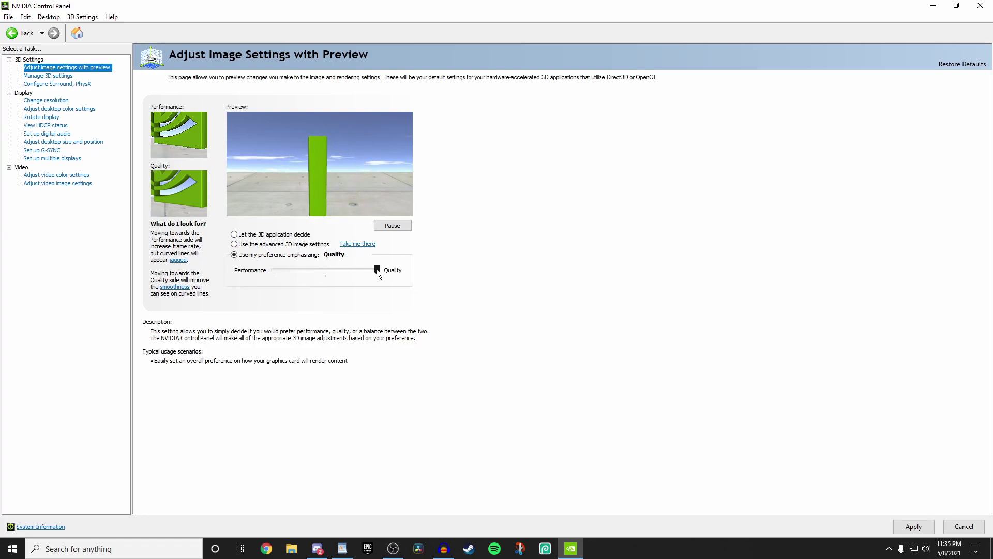
drag(378, 270, 220, 263)
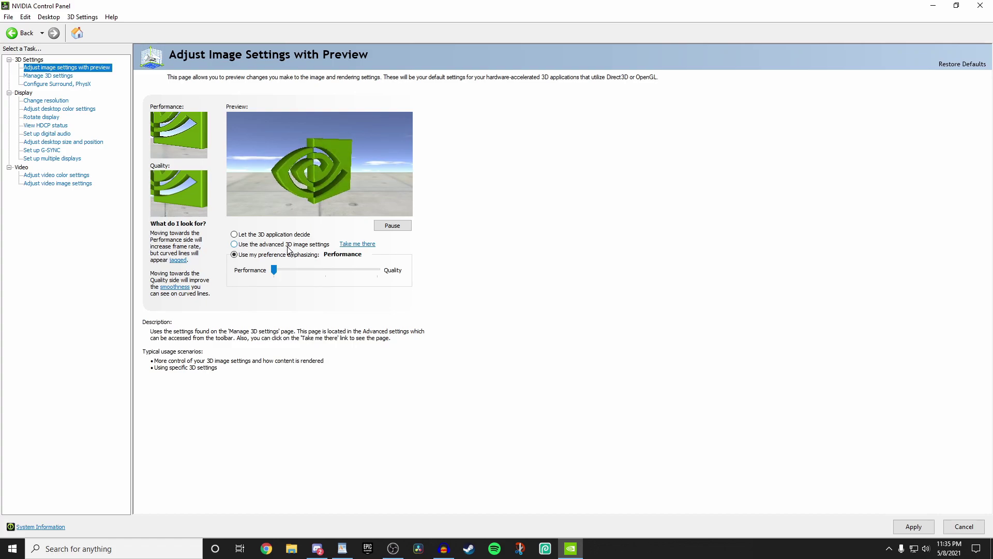
click(239, 245)
click(366, 246)
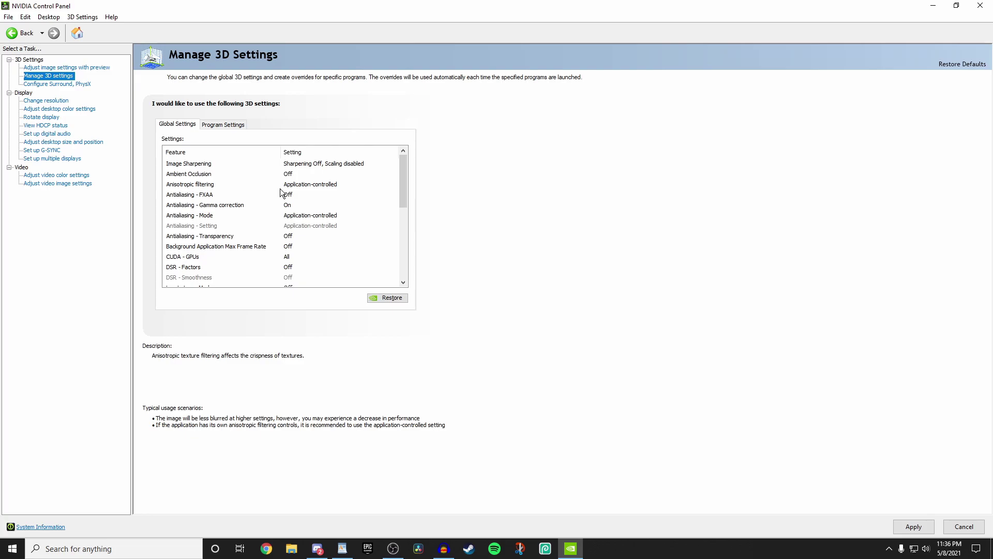
Step: Set Anisotropic filtering, Antialiasing - Gamma correction and Antialiasing - Mode to Off
click(296, 187)
click(296, 185)
click(296, 200)
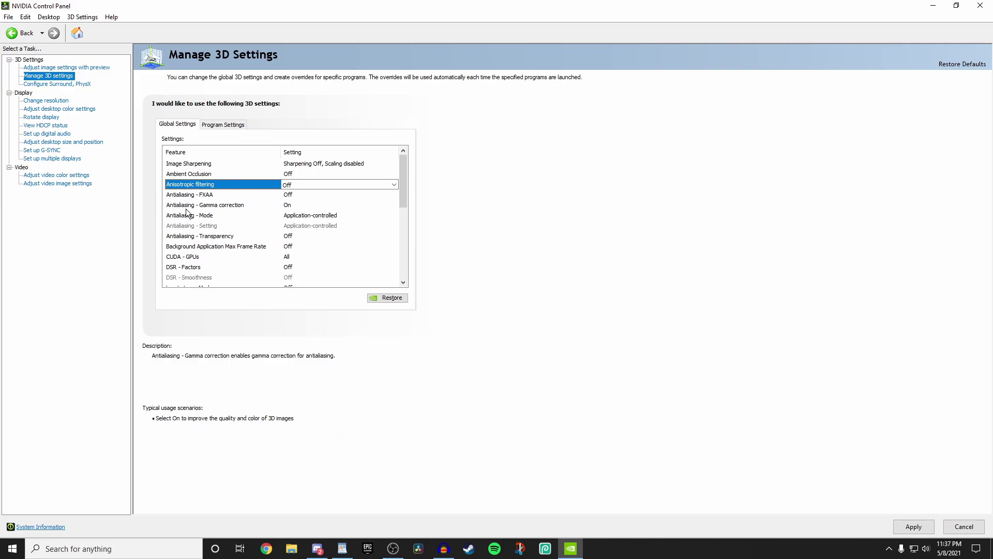
click(294, 204)
click(294, 203)
click(294, 222)
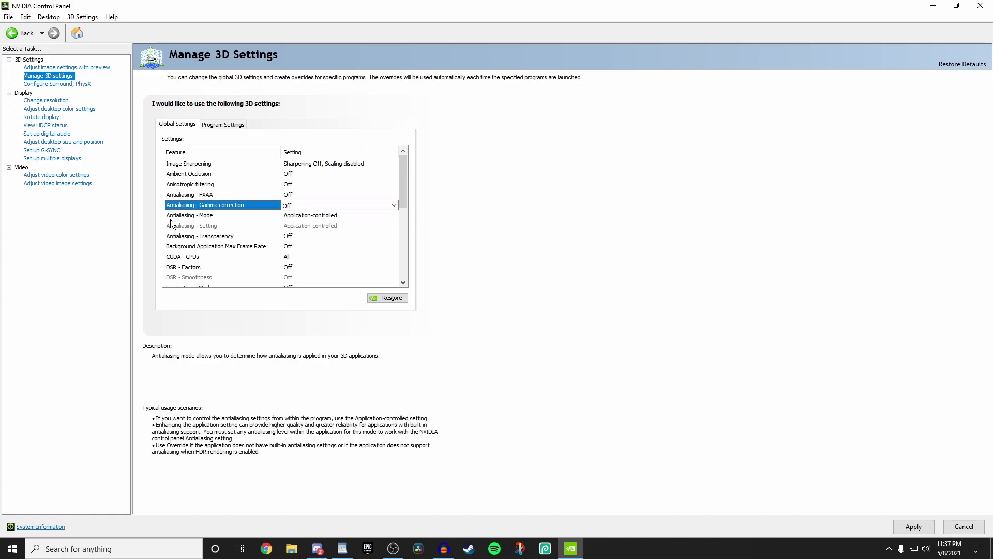
click(304, 217)
click(302, 215)
click(300, 232)
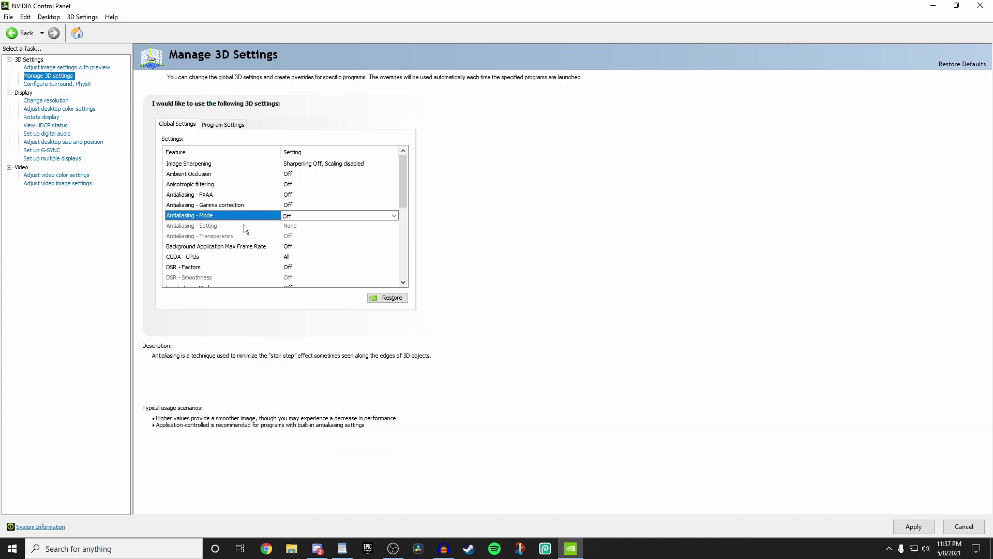
drag(404, 188, 409, 219)
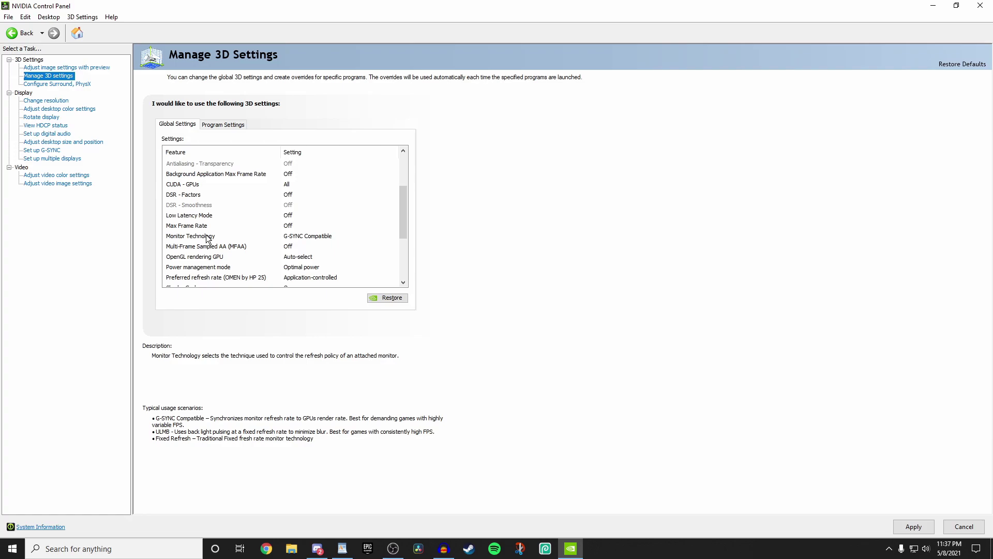
Step: Change Monitor Technology from G-SYNC Compatible to Fixed Refresh
click(299, 236)
click(300, 235)
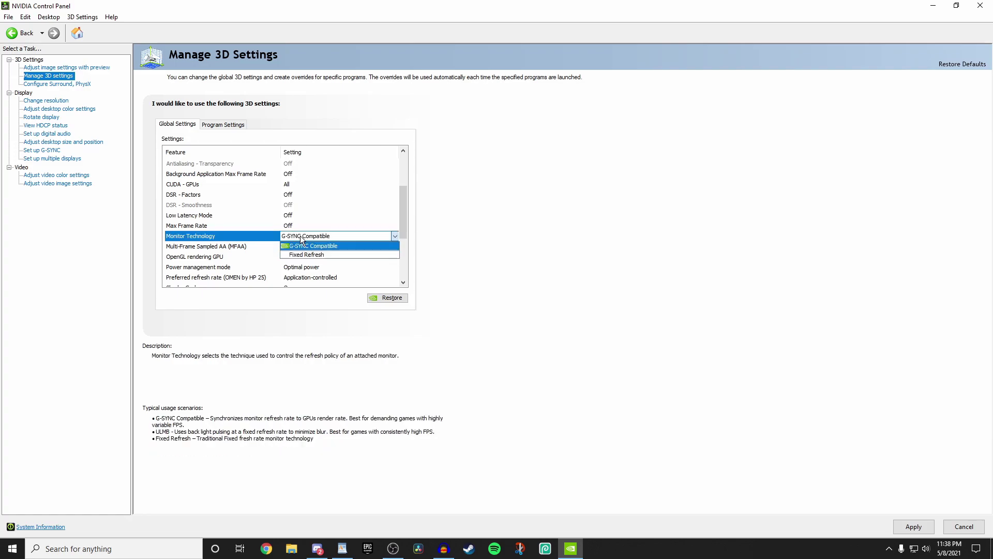
click(299, 251)
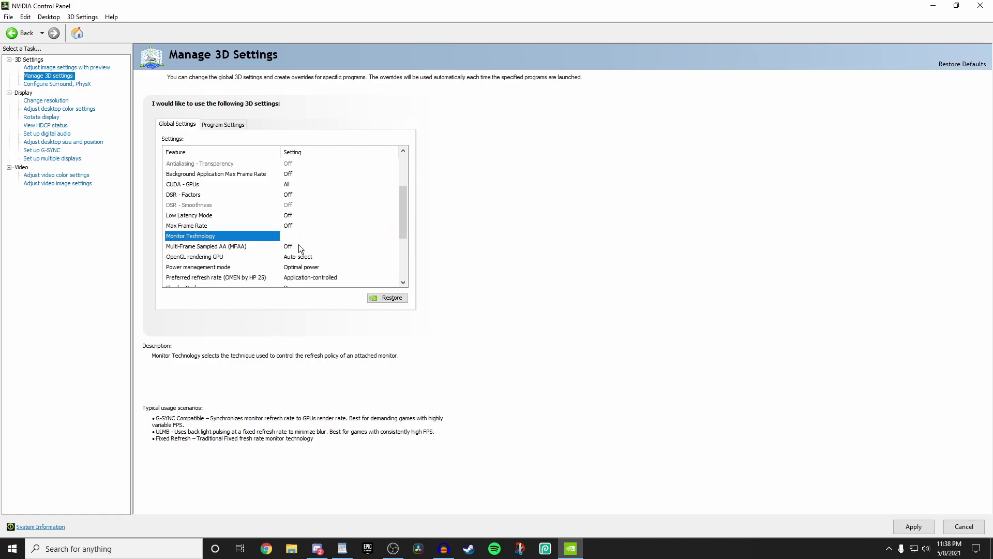
scroll(259, 222, down, 3)
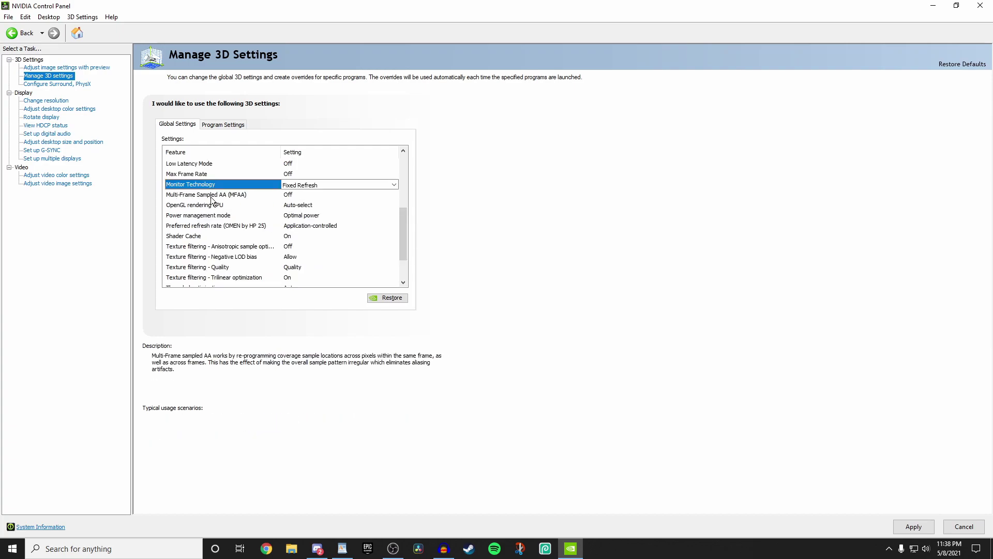
Step: Choose NVIDIA GeForce GTX 1070 as the OpenGL rendering GPU
click(291, 196)
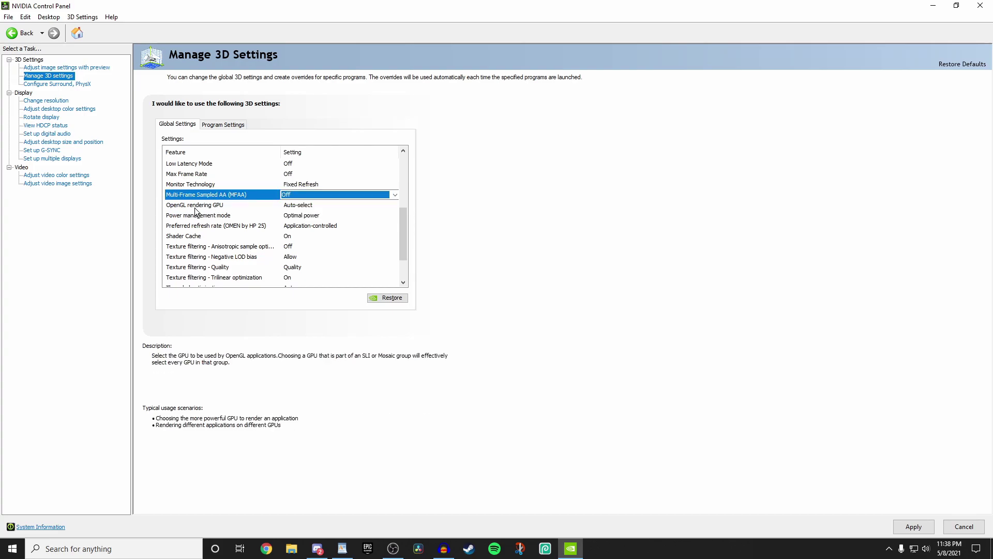
click(294, 206)
click(294, 206)
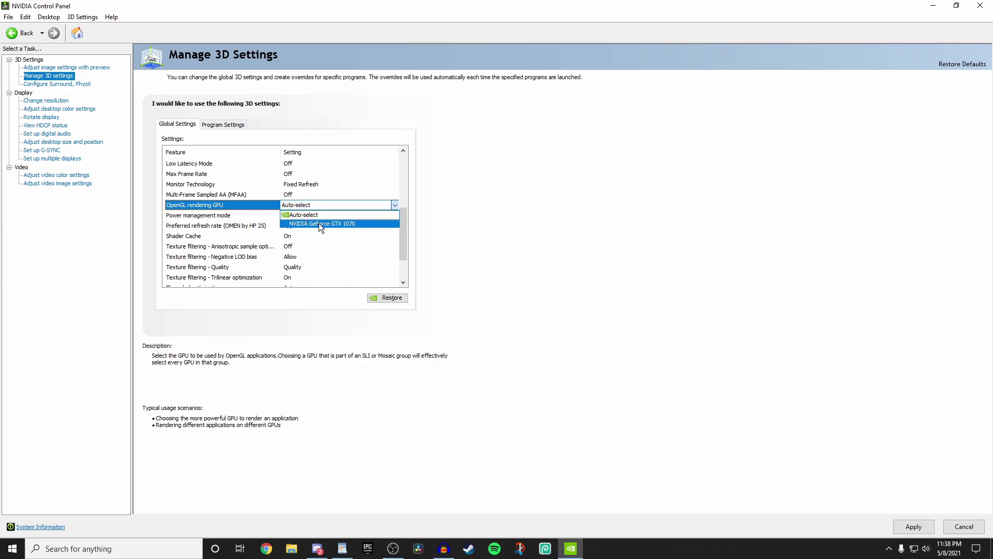
click(319, 222)
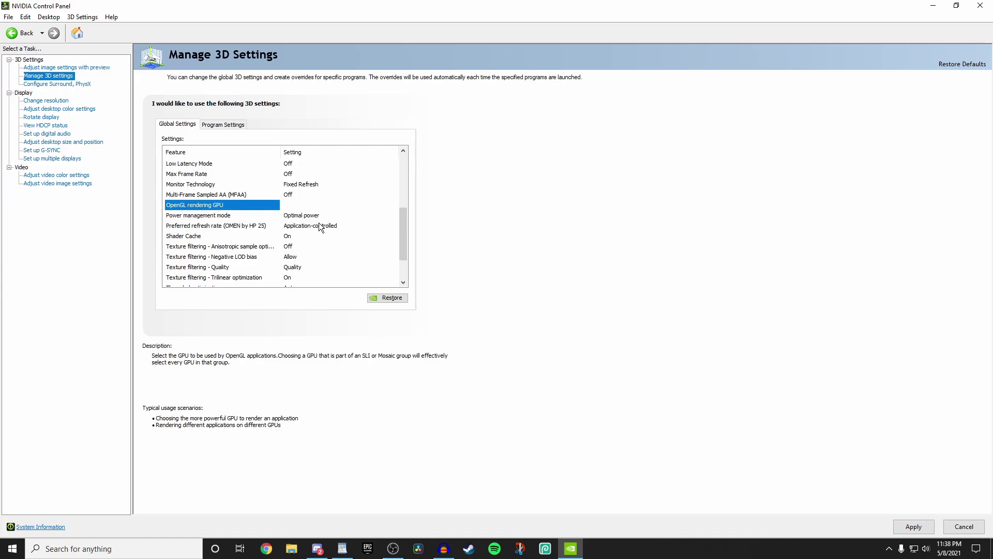
scroll(186, 181, down, 2)
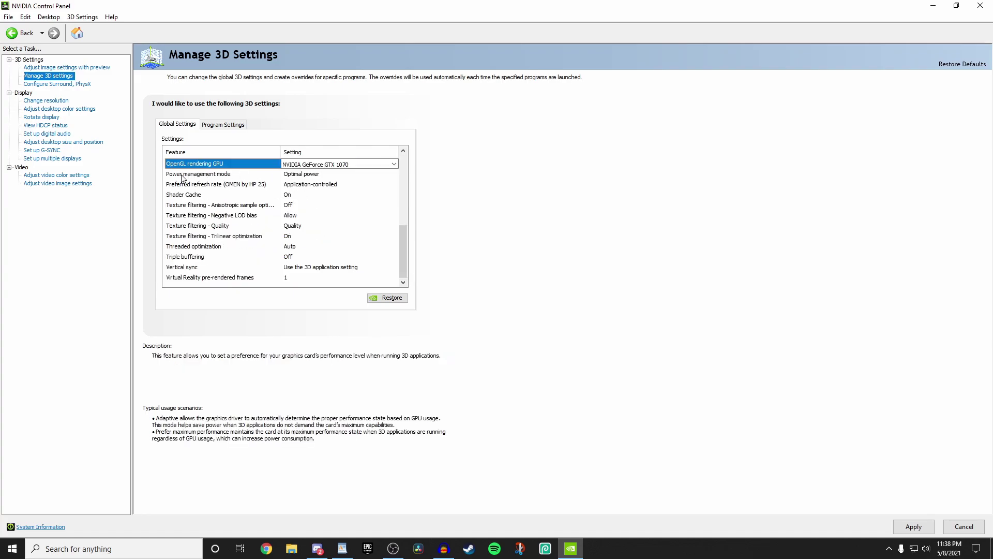
Step: Set Power management mode to Prefer maximum performance
click(303, 177)
click(303, 178)
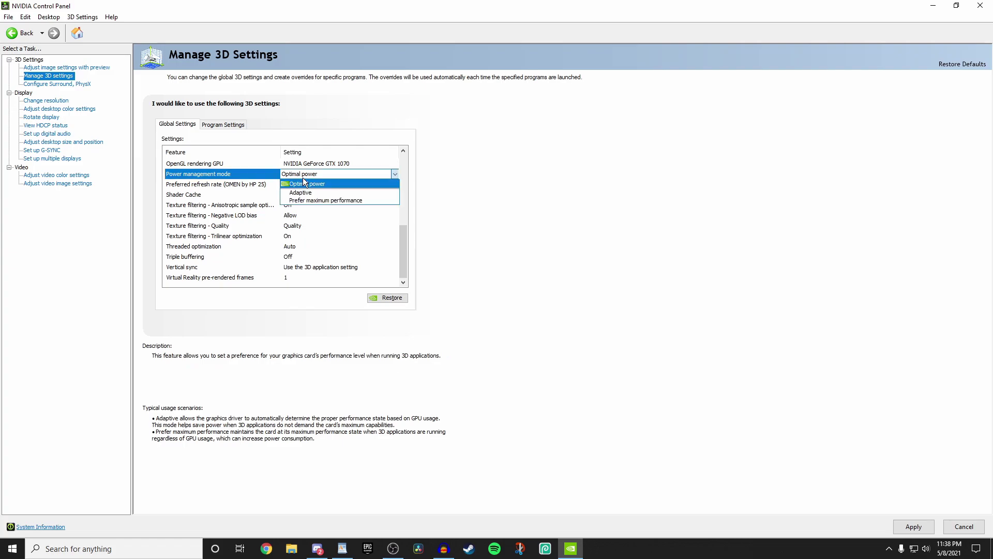
click(305, 201)
scroll(303, 197, up, 6)
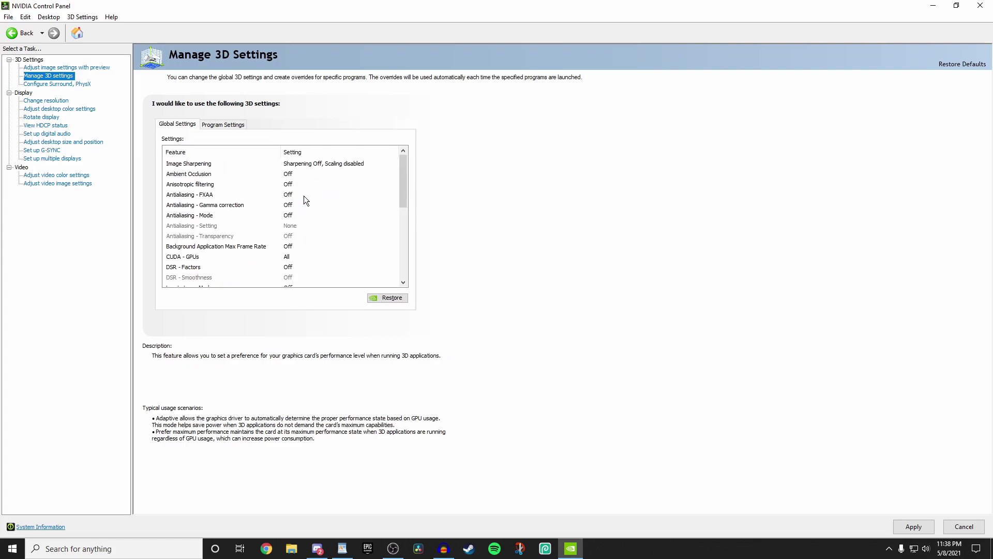
scroll(300, 219, down, 6)
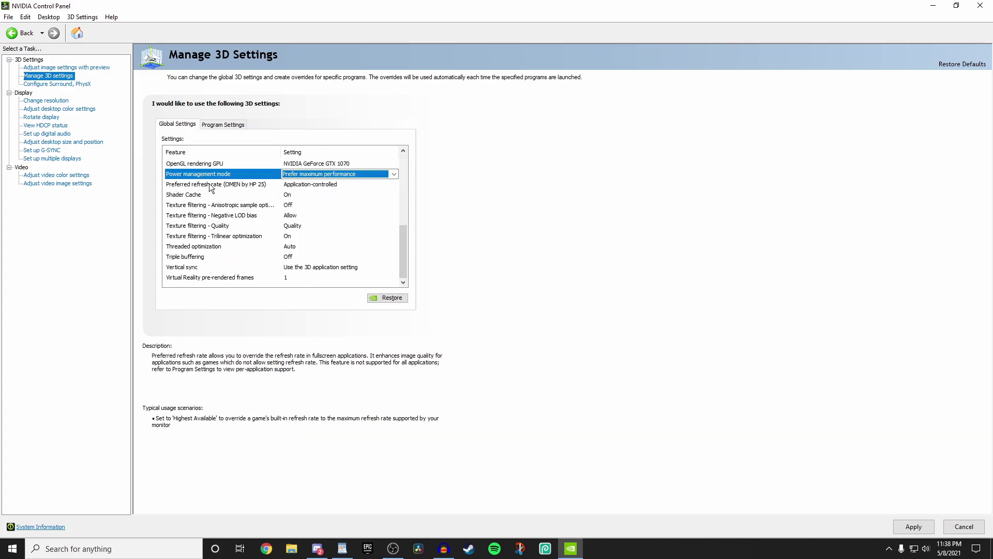
Step: Set Preferred refresh rate to Highest available
click(293, 186)
click(293, 186)
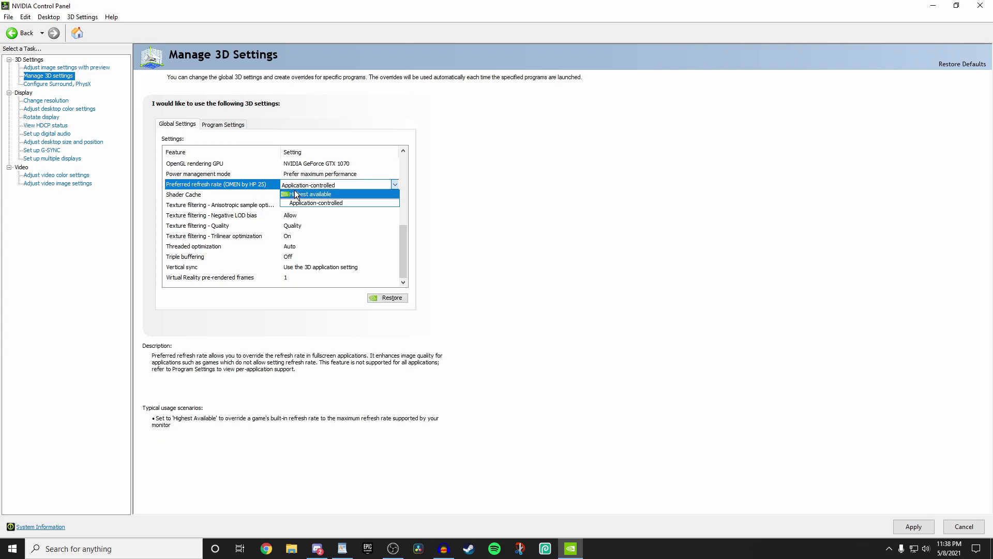
click(297, 194)
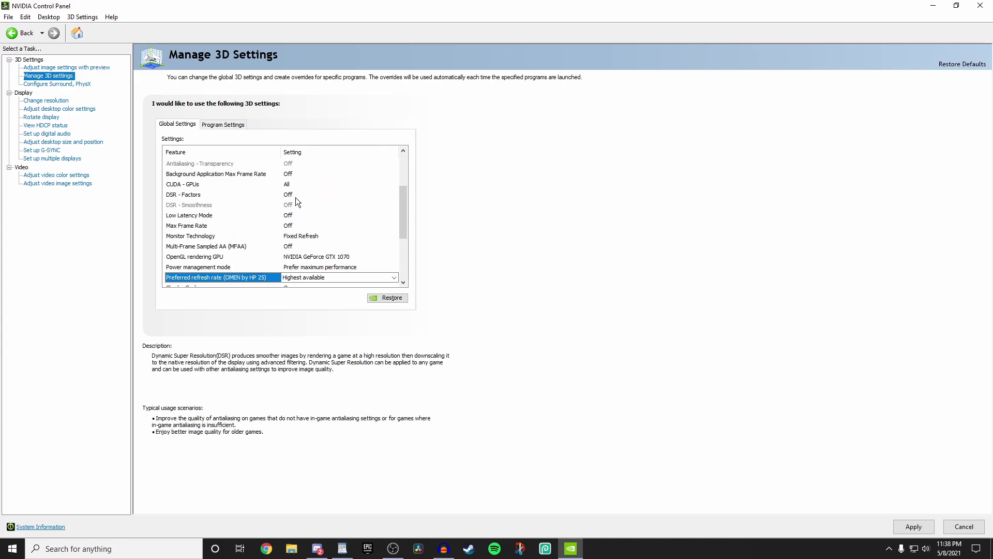
scroll(294, 196, down, 3)
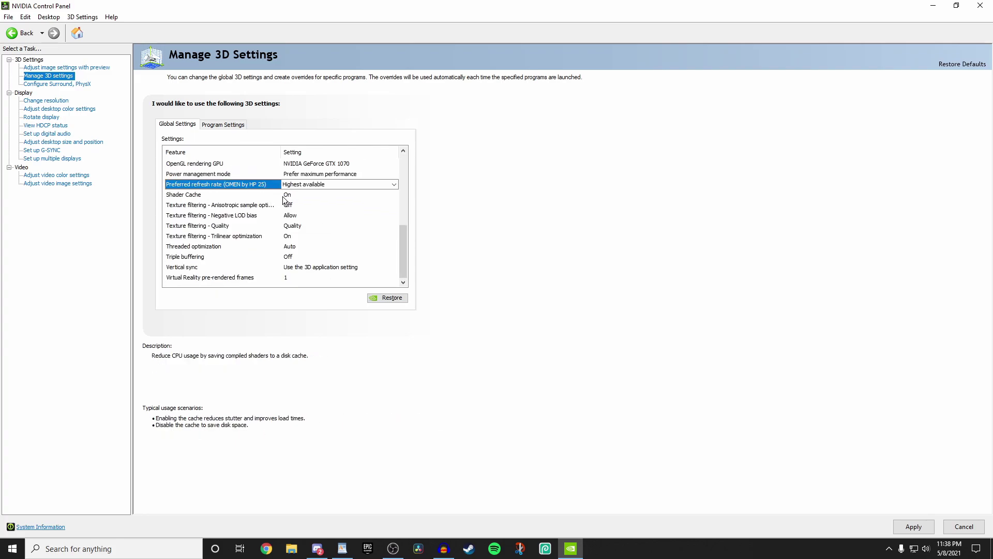
mouse_move(195, 208)
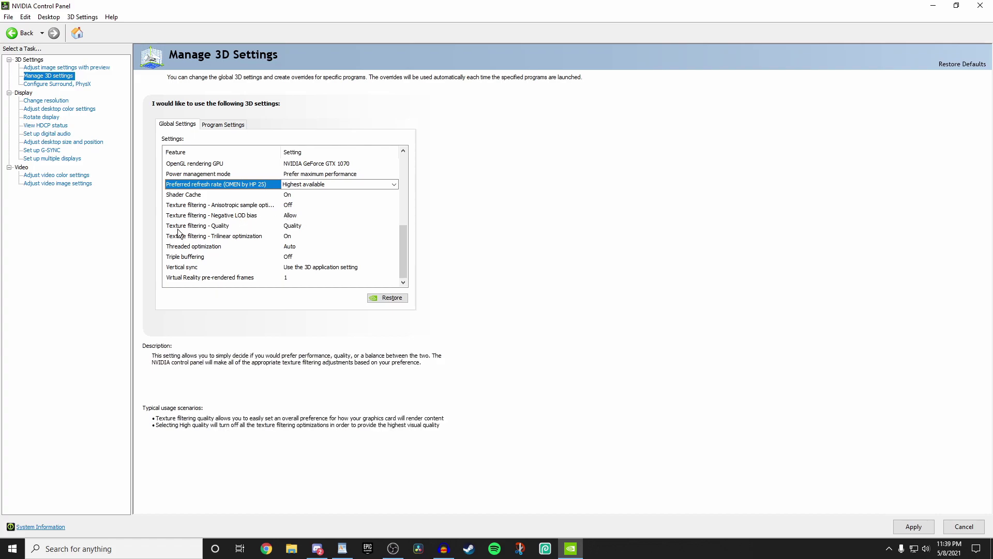
Step: Set Texture filtering - Quality to High performance
click(289, 227)
click(291, 228)
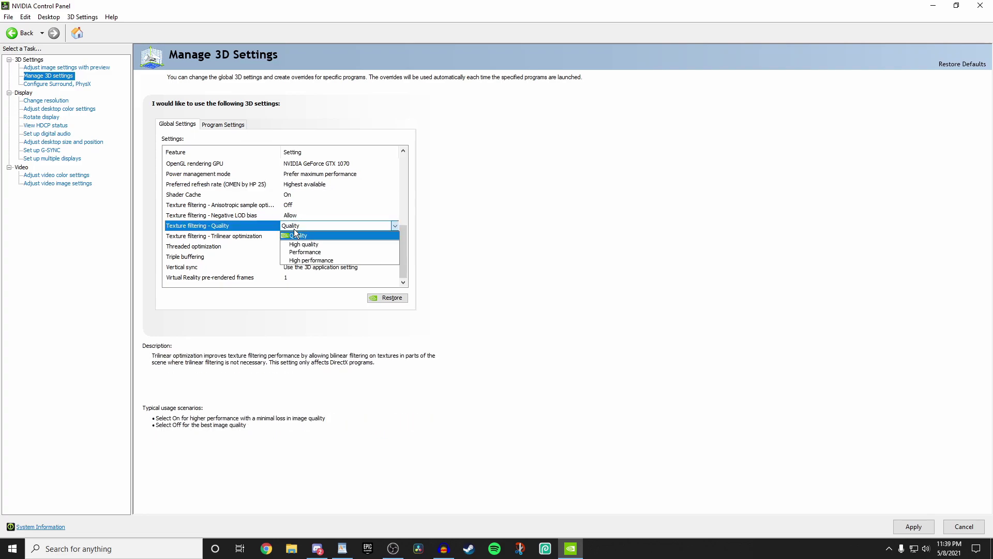
click(310, 260)
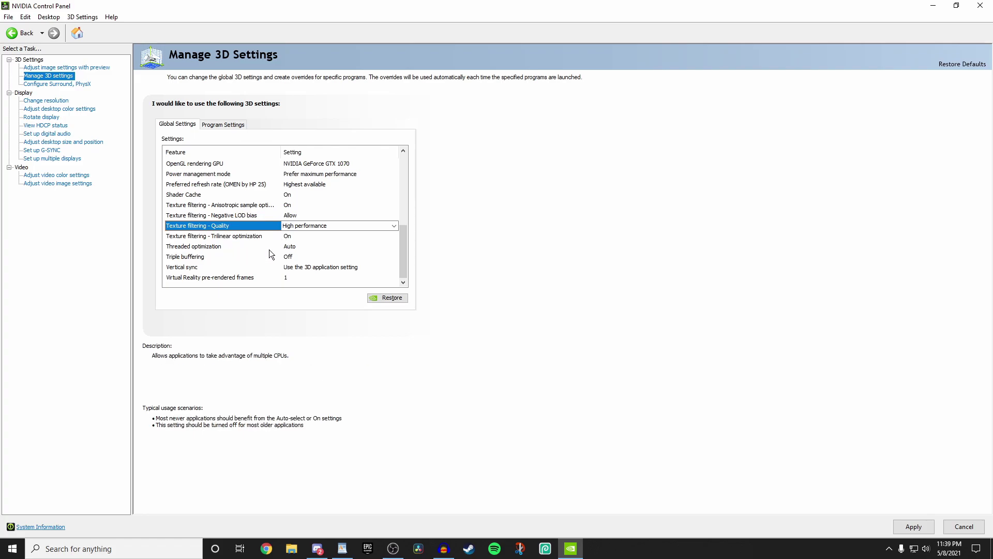
Step: Turn Threaded optimization On
click(293, 246)
click(293, 247)
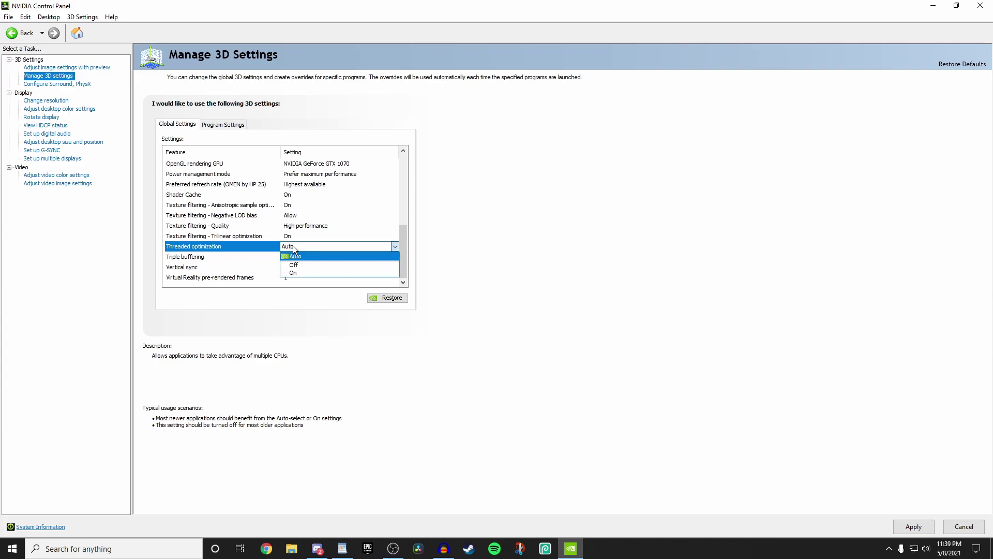
click(294, 272)
scroll(273, 242, down, 1)
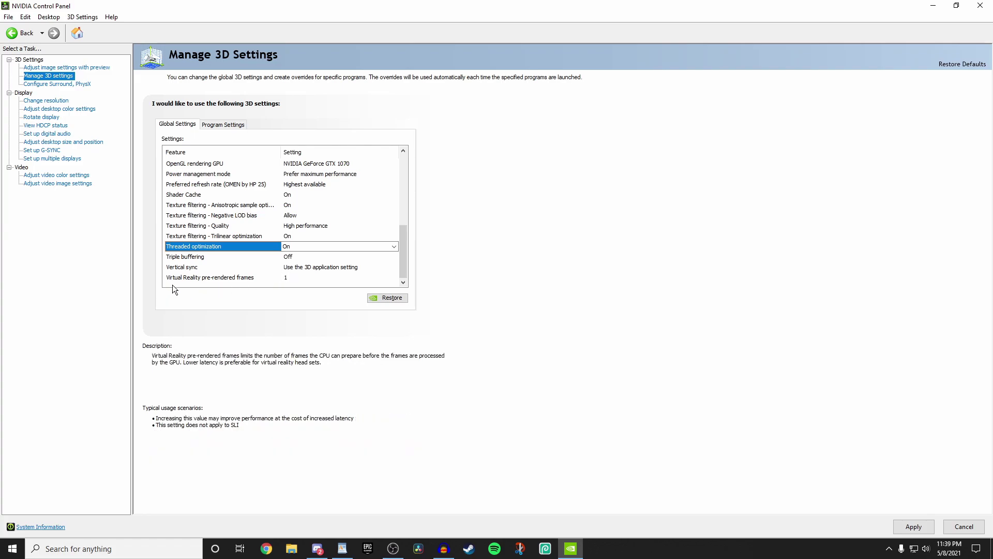
Step: Turn Vertical sync Off
click(303, 267)
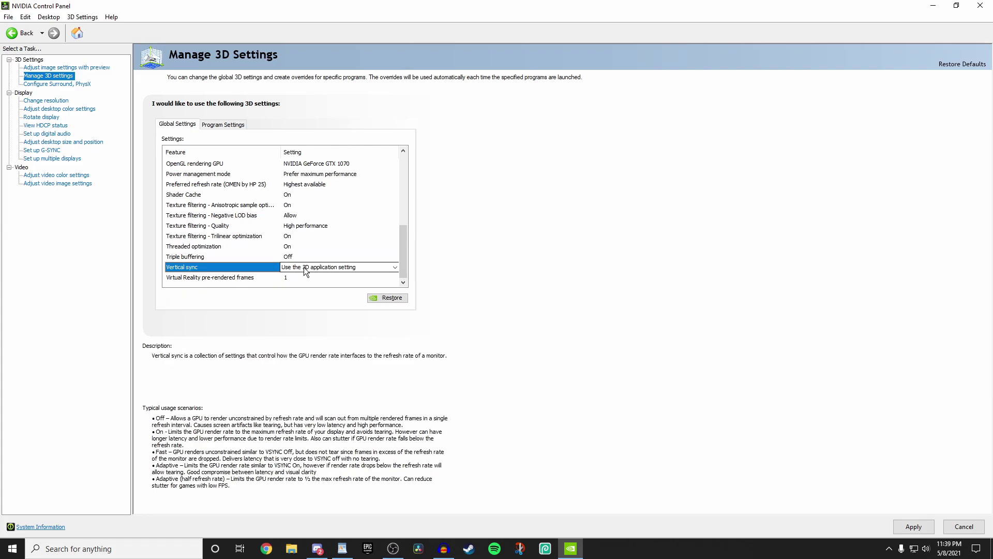
click(305, 268)
click(297, 285)
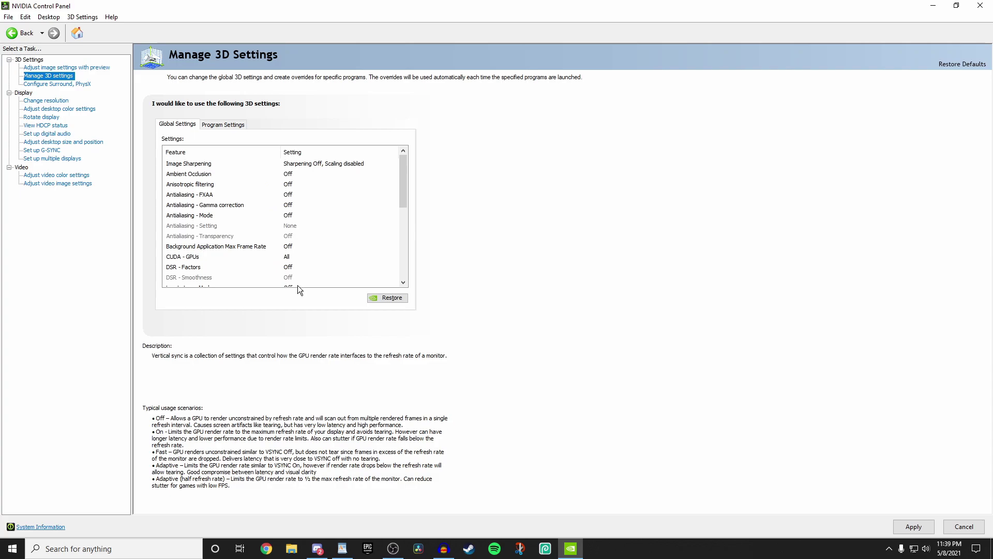
scroll(313, 236, down, 1)
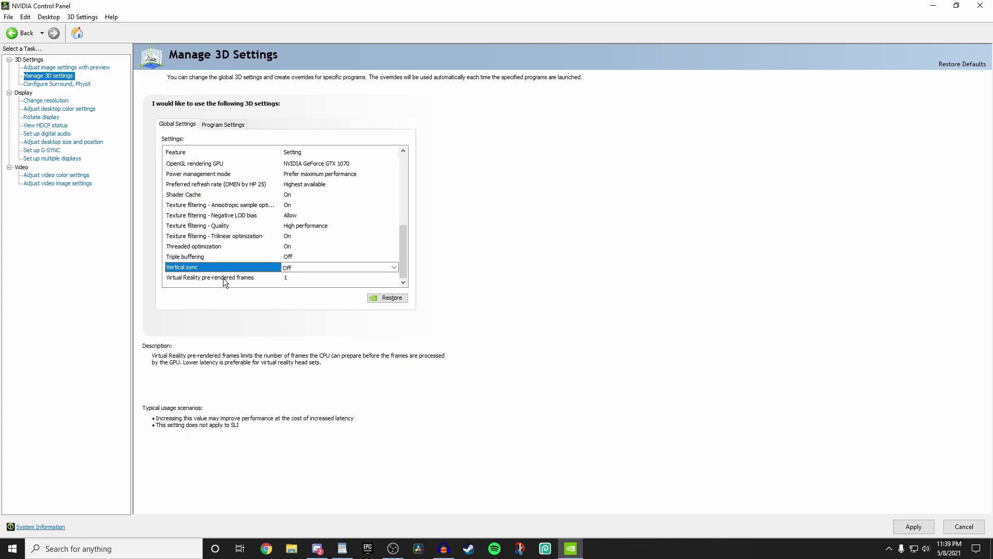